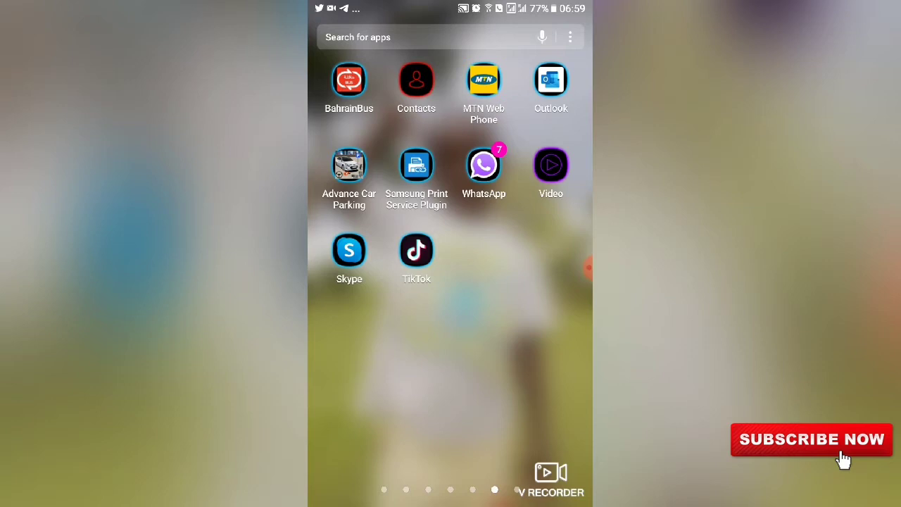
# - Swipe through two app drawer pages to the page with the WhatsApp icon
pyautogui.moveTo(535, 295); pyautogui.dragTo(366, 295)
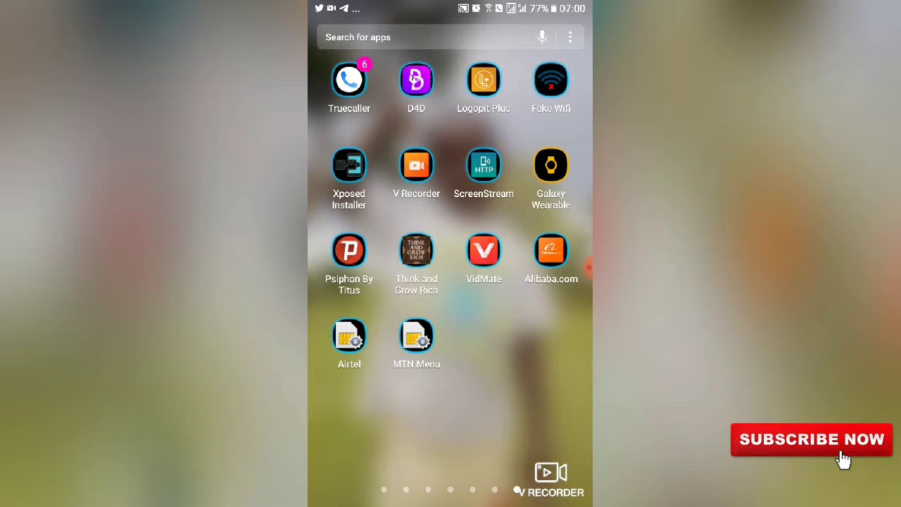
pyautogui.moveTo(459, 391); pyautogui.dragTo(323, 391)
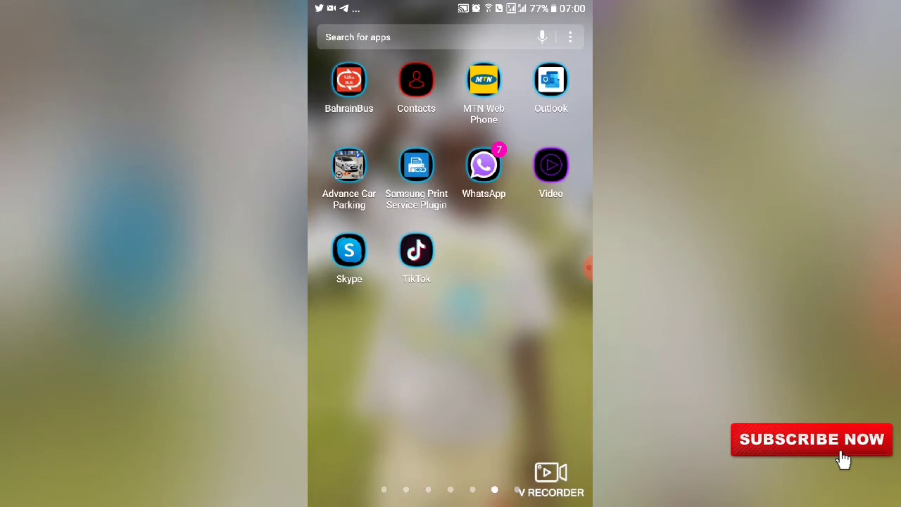
# - Launch GBWhatsApp and pick Settings from its top-right overflow menu
pyautogui.click(485, 179)
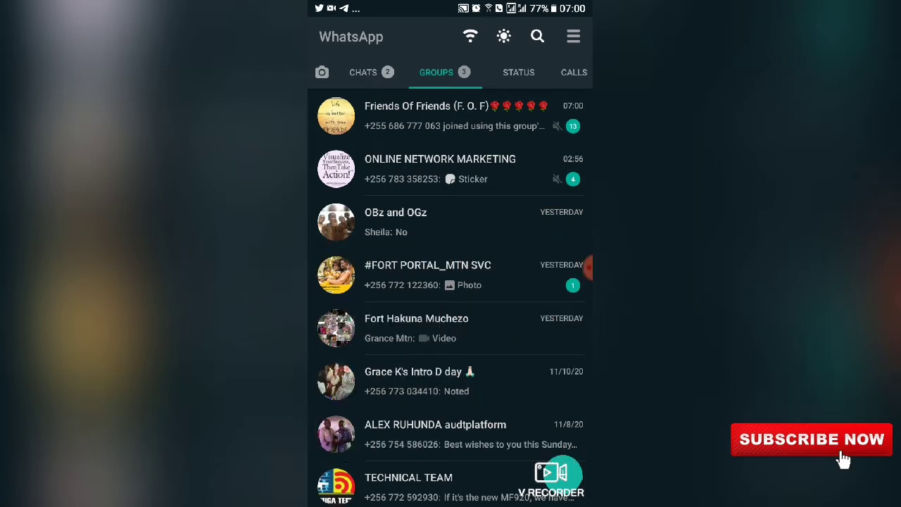
pyautogui.click(573, 37)
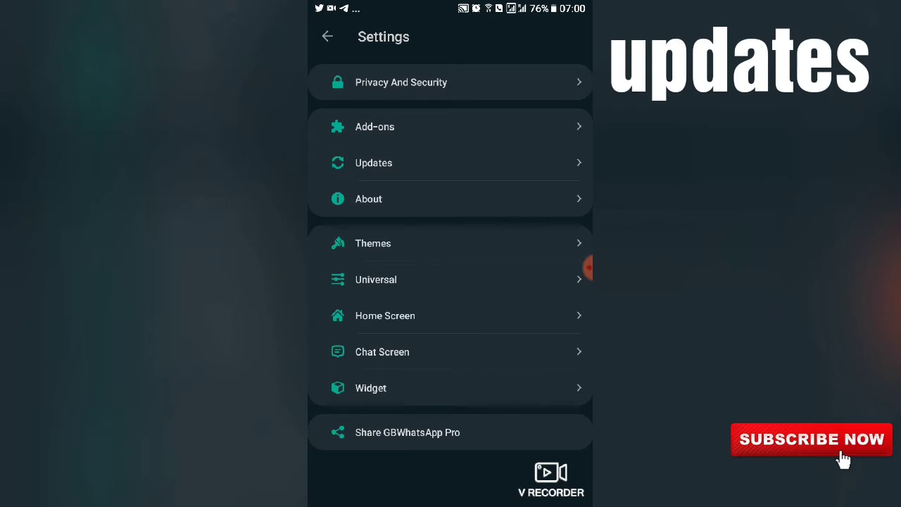
# - Under Updates, check for a version newer than v8.75, then choose Update From Web
pyautogui.click(427, 152)
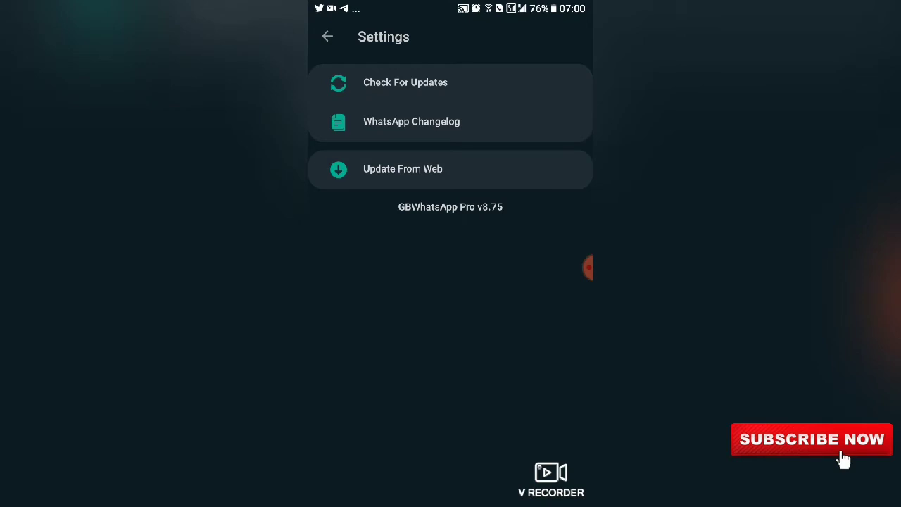
pyautogui.click(405, 82)
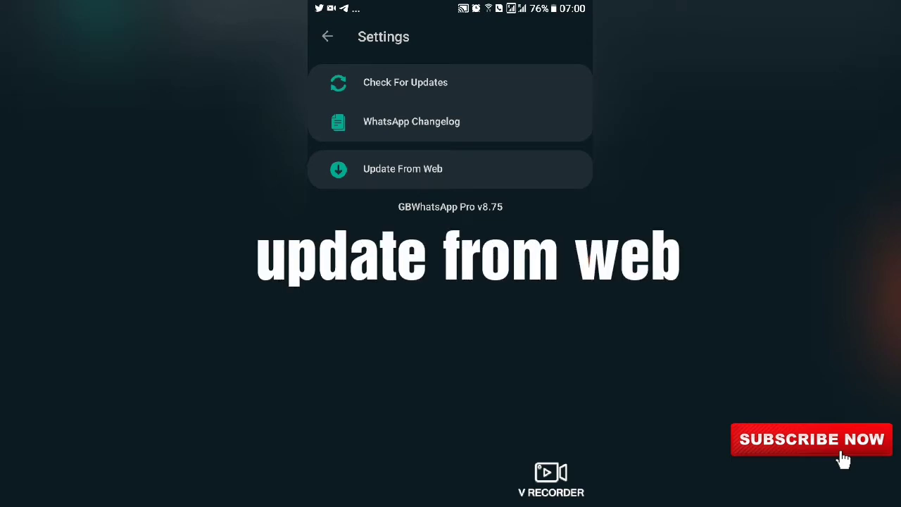
pyautogui.click(402, 169)
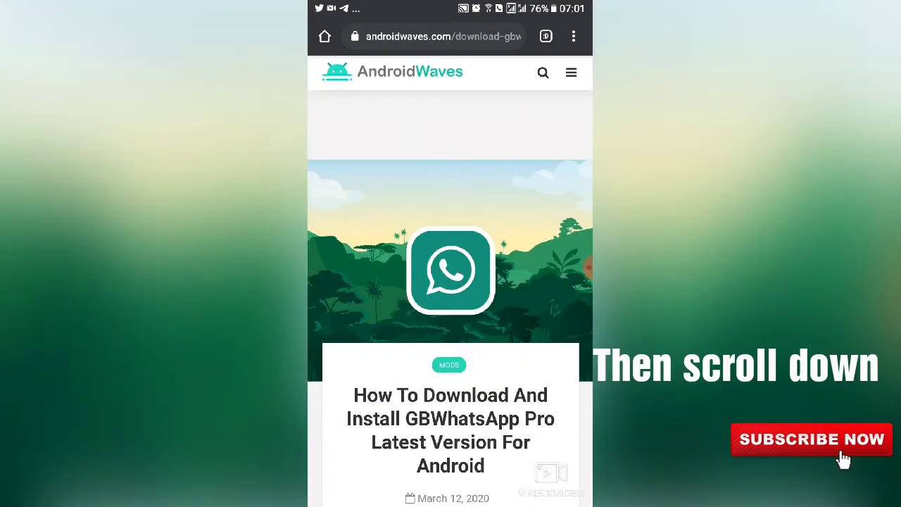
# - Scroll the AndroidWaves article down to the GBWhatsApp Pro v9.00 download box (32MB)
pyautogui.scroll(-4, 450, 282)
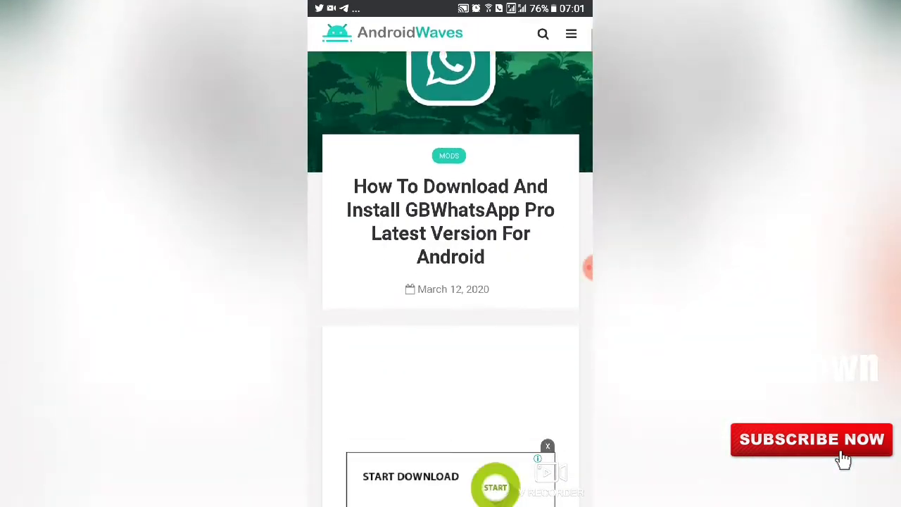
pyautogui.scroll(-4, 450, 282)
pyautogui.scroll(-3, 450, 282)
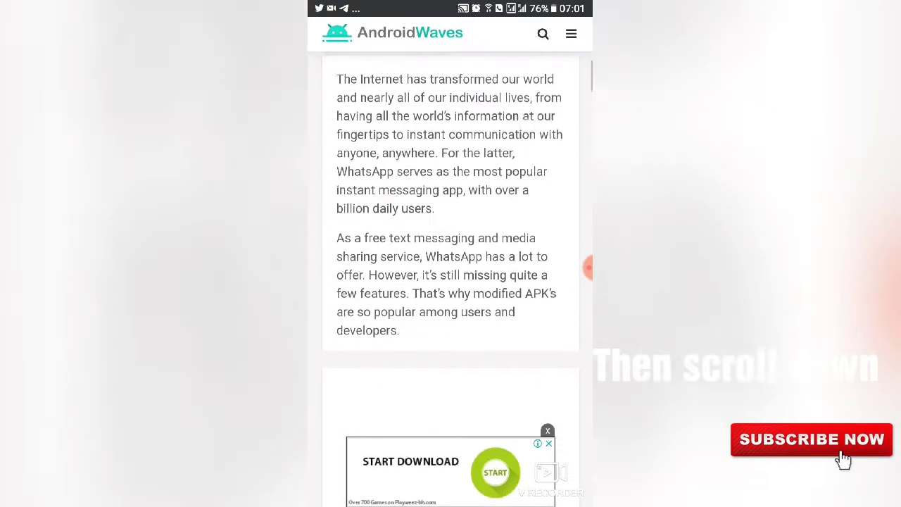
pyautogui.scroll(-3, 450, 282)
pyautogui.scroll(-2, 450, 282)
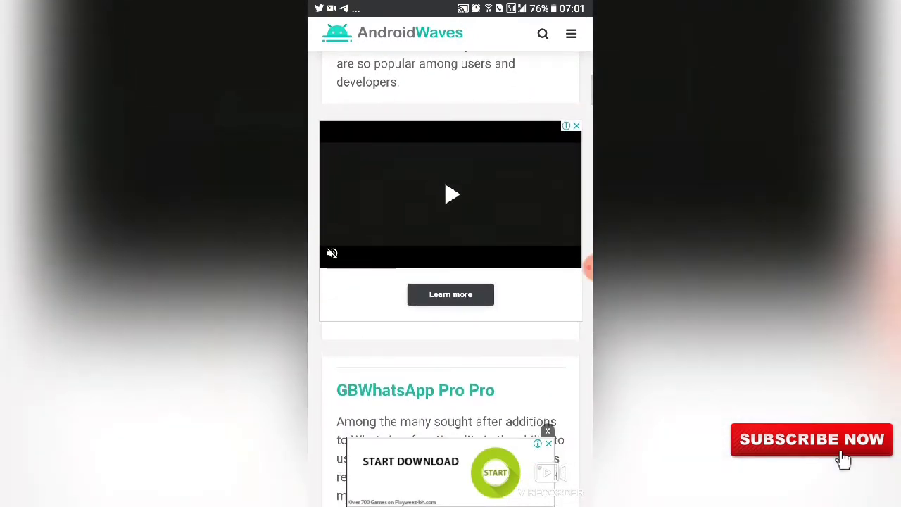
pyautogui.scroll(-4, 450, 282)
pyautogui.scroll(-2, 451, 282)
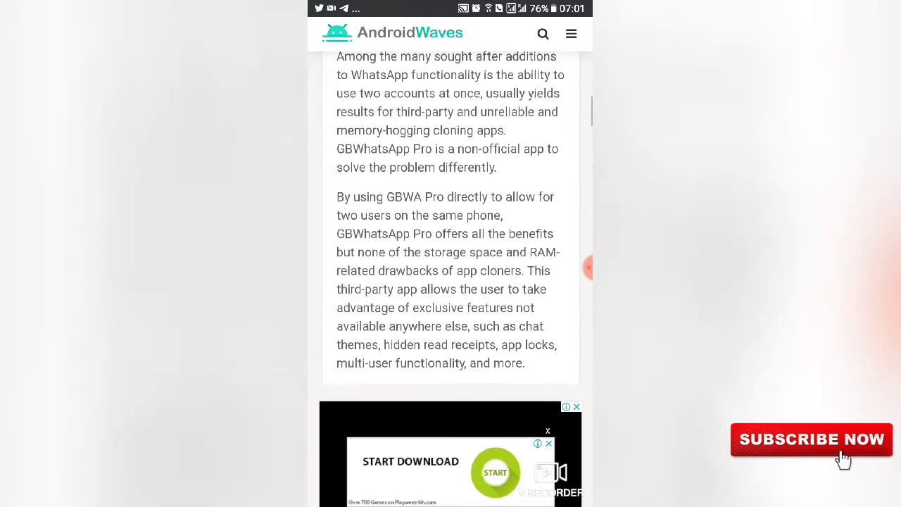
pyautogui.scroll(-3, 450, 281)
pyautogui.scroll(-3, 451, 282)
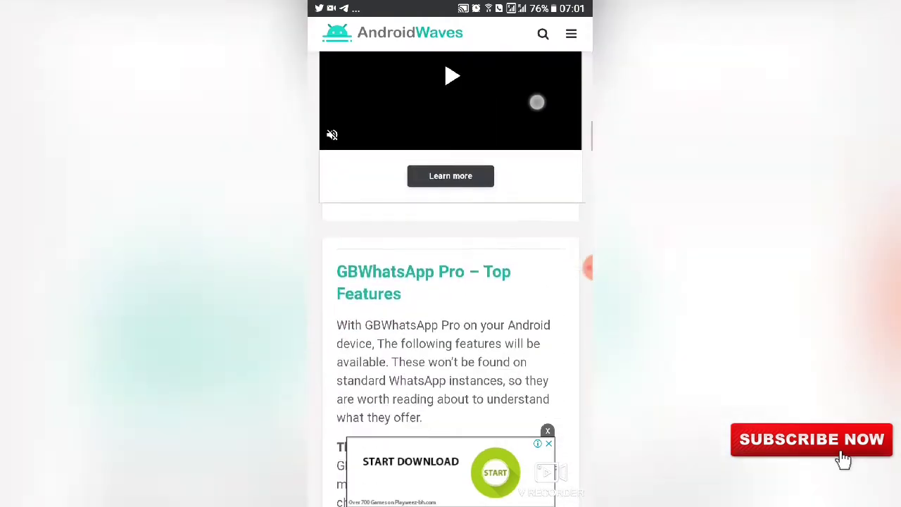
pyautogui.scroll(-2, 450, 282)
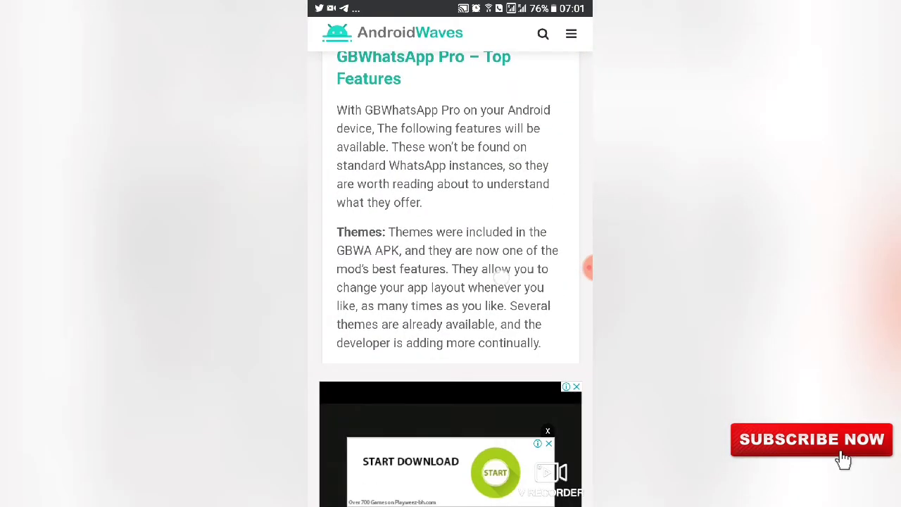
pyautogui.scroll(-2, 451, 282)
pyautogui.scroll(-5, 450, 282)
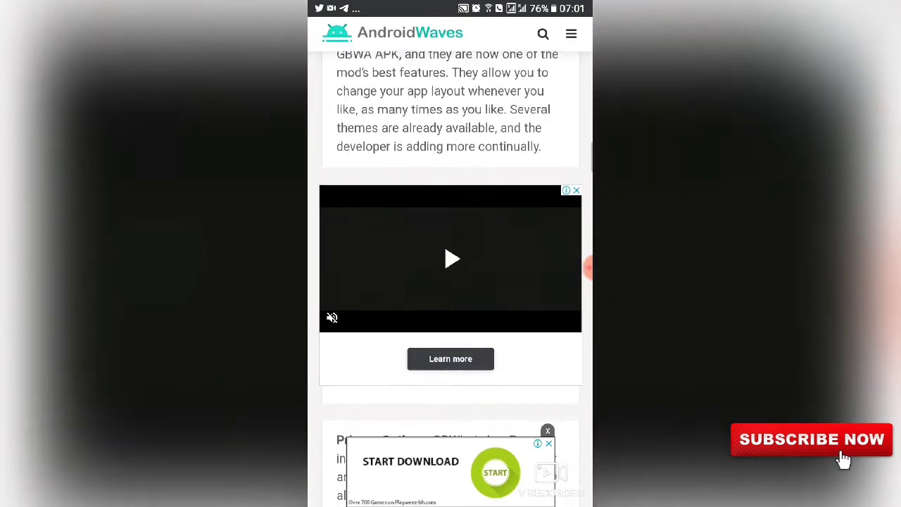
pyautogui.scroll(-6, 450, 281)
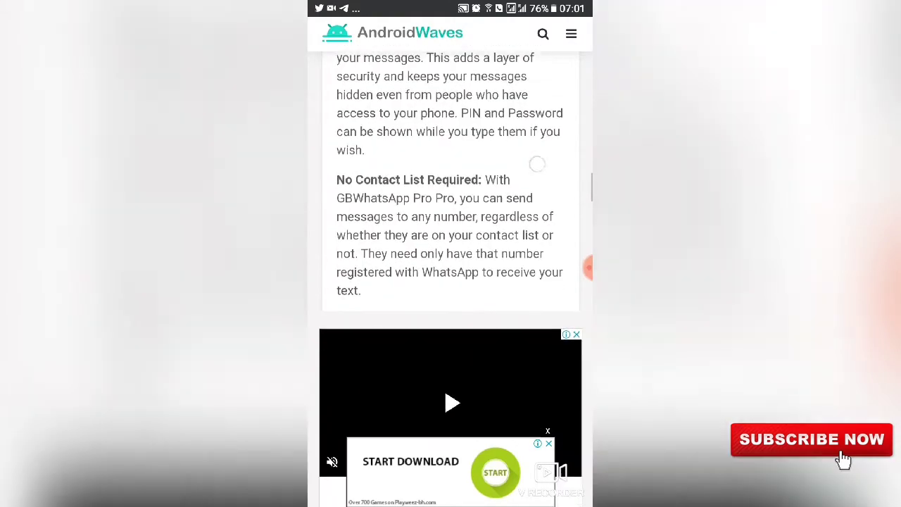
pyautogui.scroll(-6, 451, 281)
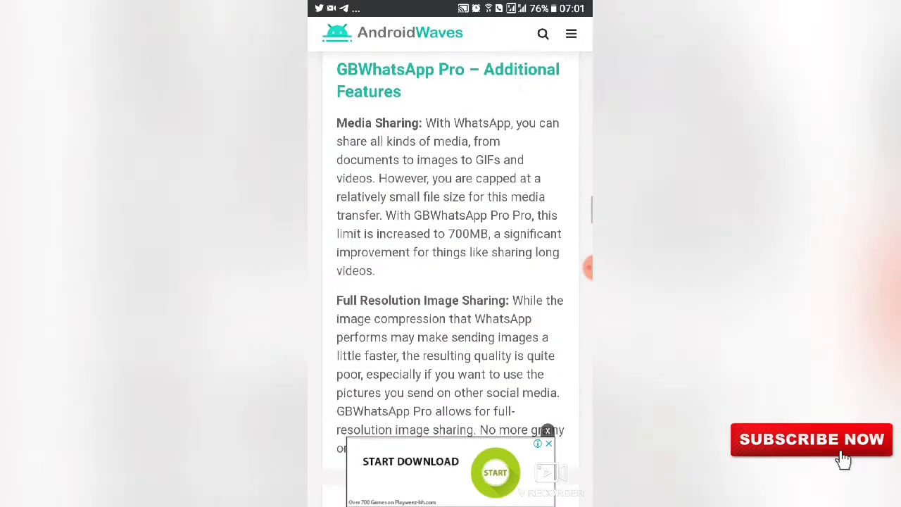
pyautogui.scroll(-7, 451, 281)
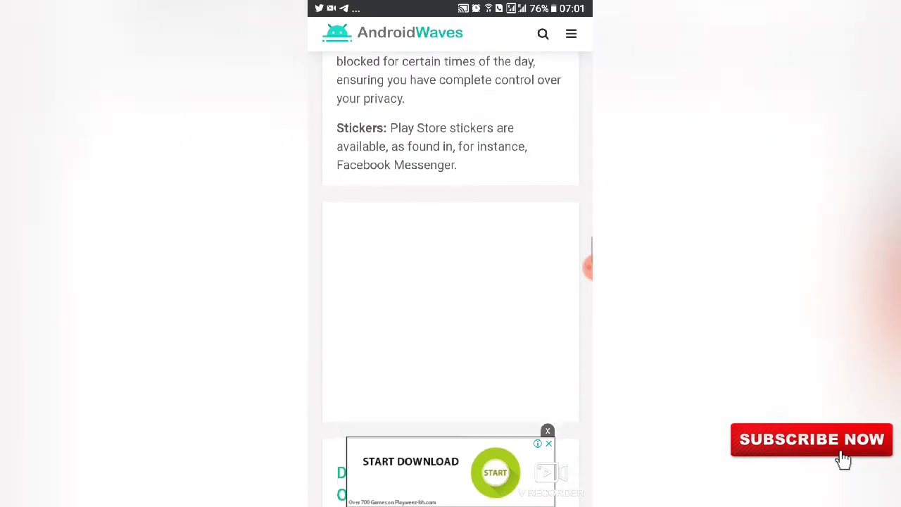
pyautogui.scroll(-2, 451, 282)
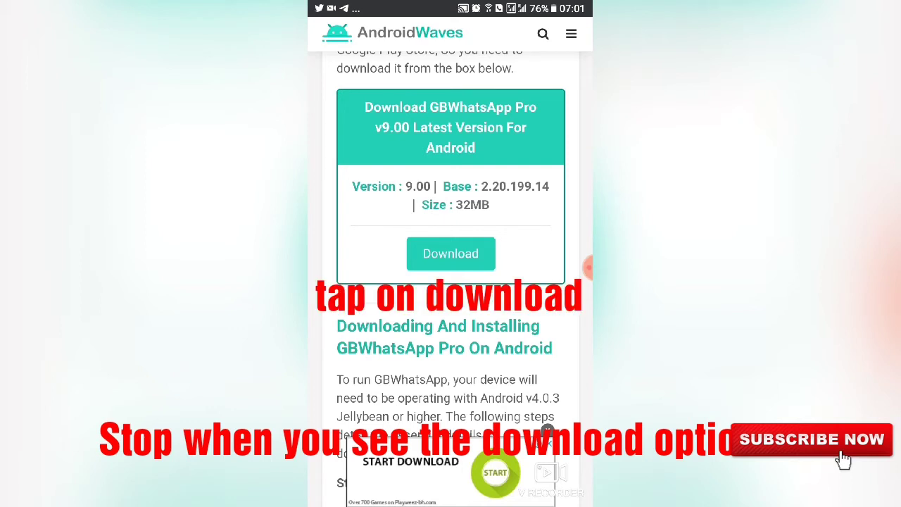
# - Follow the v9.00 Download link, then the Mirror Download to reach MediaFire's 39.66MB file
pyautogui.click(422, 253)
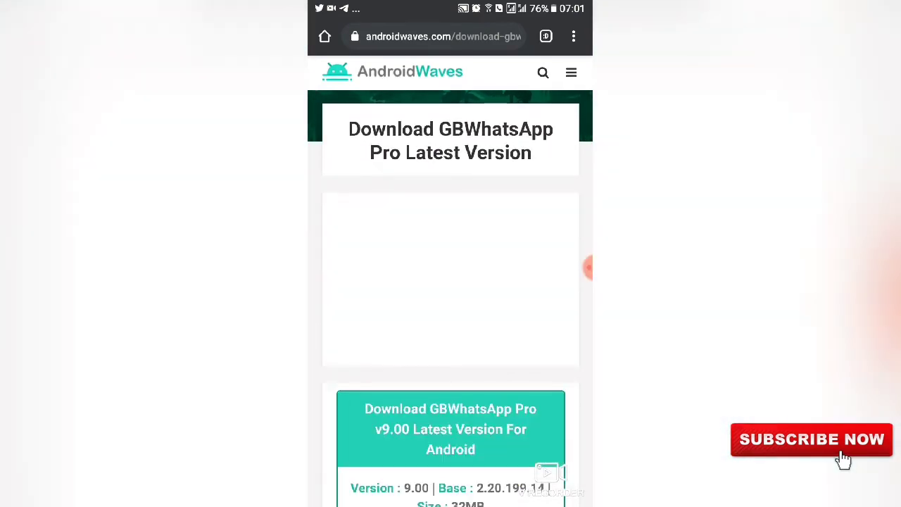
pyautogui.scroll(-3, 451, 282)
pyautogui.scroll(-2, 451, 282)
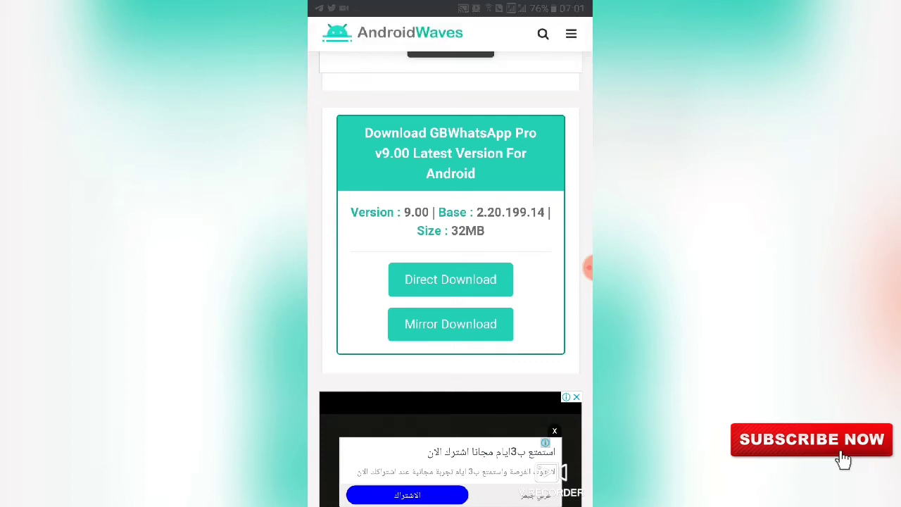
pyautogui.click(476, 316)
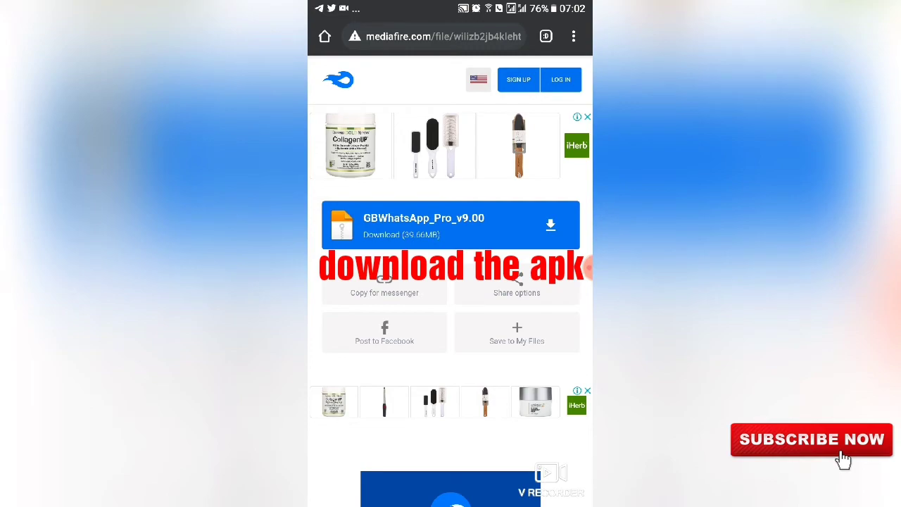
# - Download GBWhatsApp_Pro_v9.00.apk, keep it despite the harmful-file warning, and dismiss the Telegram popup
pyautogui.click(451, 224)
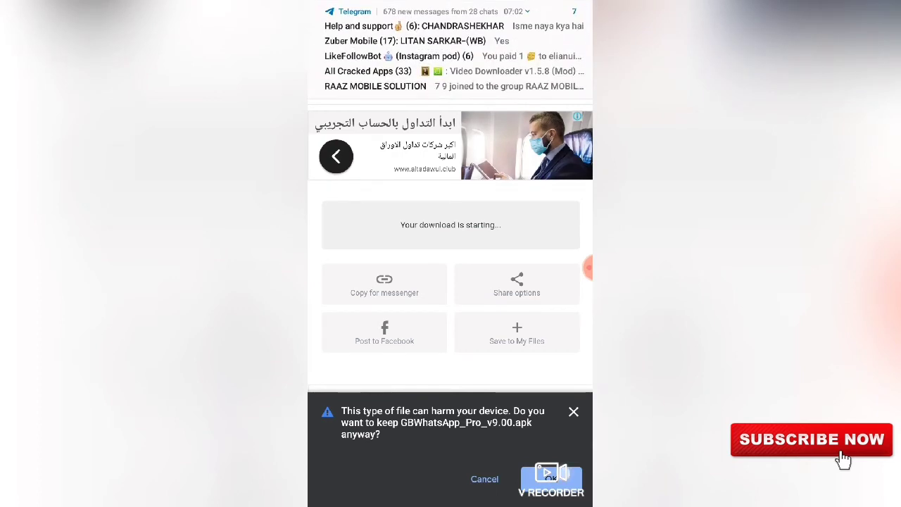
pyautogui.click(551, 479)
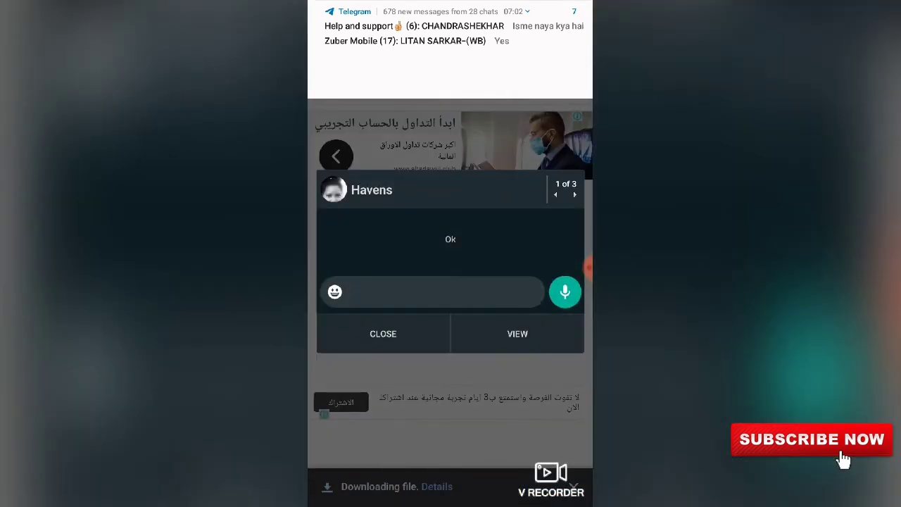
pyautogui.click(383, 335)
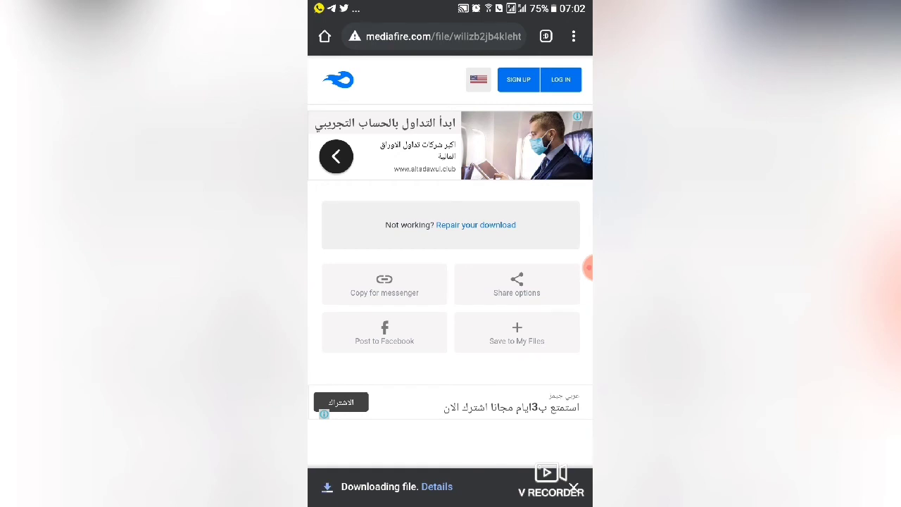
pyautogui.moveTo(588, 267)
pyautogui.mouseDown()
pyautogui.moveTo(563, 261)
pyautogui.moveTo(579, 248)
pyautogui.mouseUp()
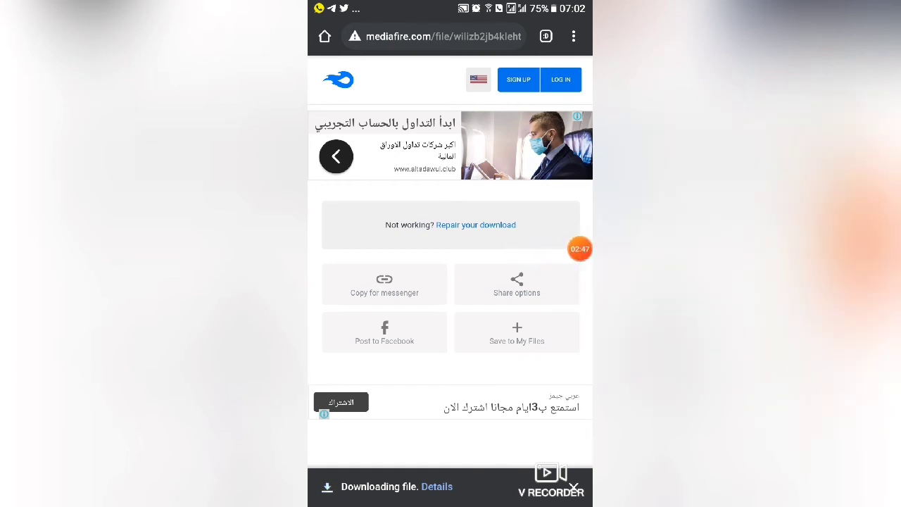
# - Select the GBWhatsApp_Pro_v9.00.apk download to begin installing v9.00
pyautogui.click(579, 248)
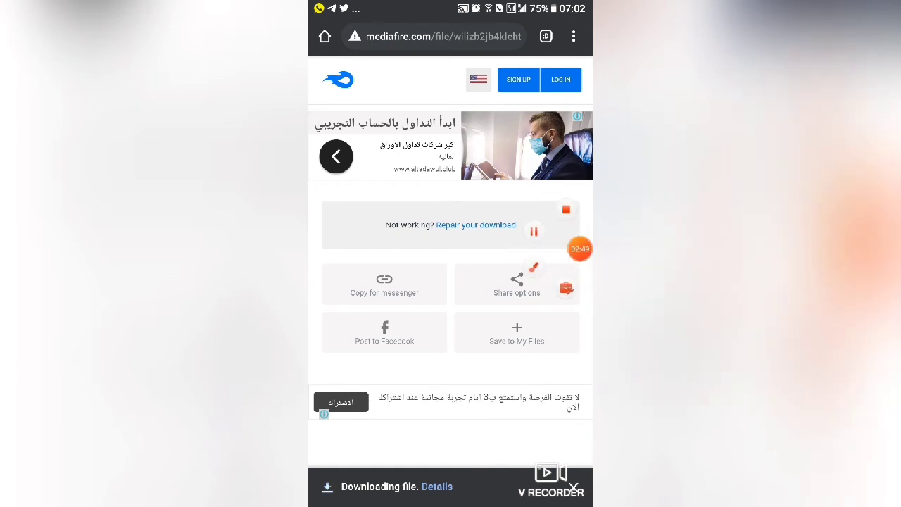